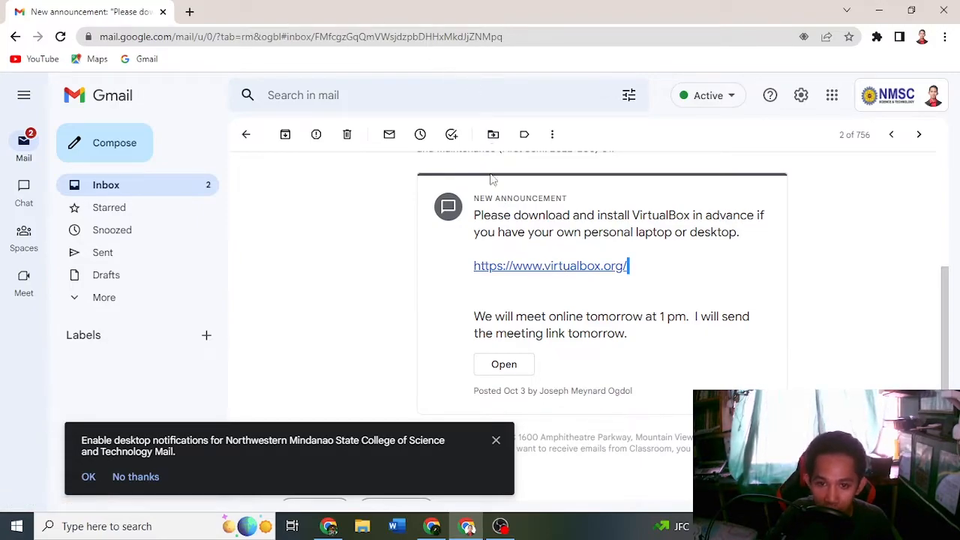
Open the virtualbox.org link from the announcement email and go to the VirtualBox 6.1 download page.
{"action": "left_click", "coordinate": [571, 267]}
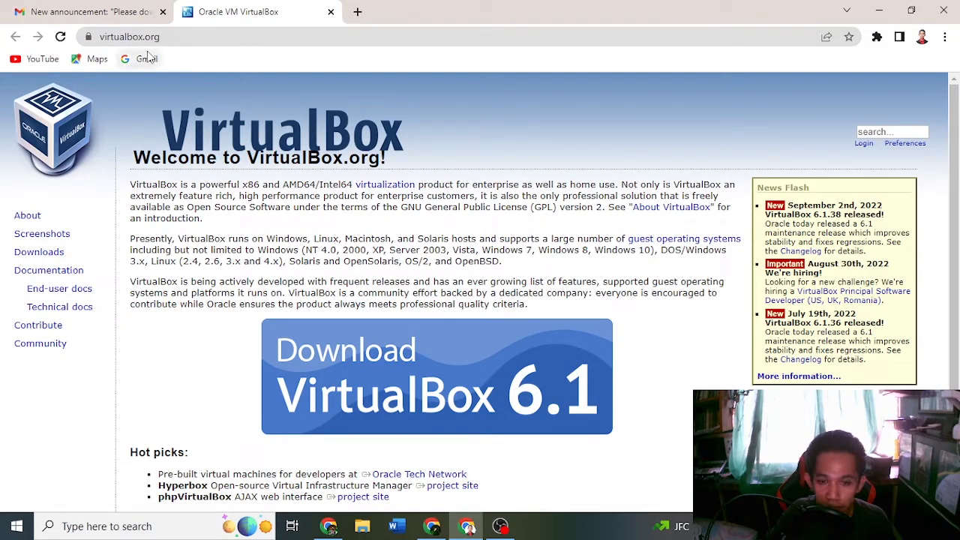
{"action": "left_click", "coordinate": [171, 42]}
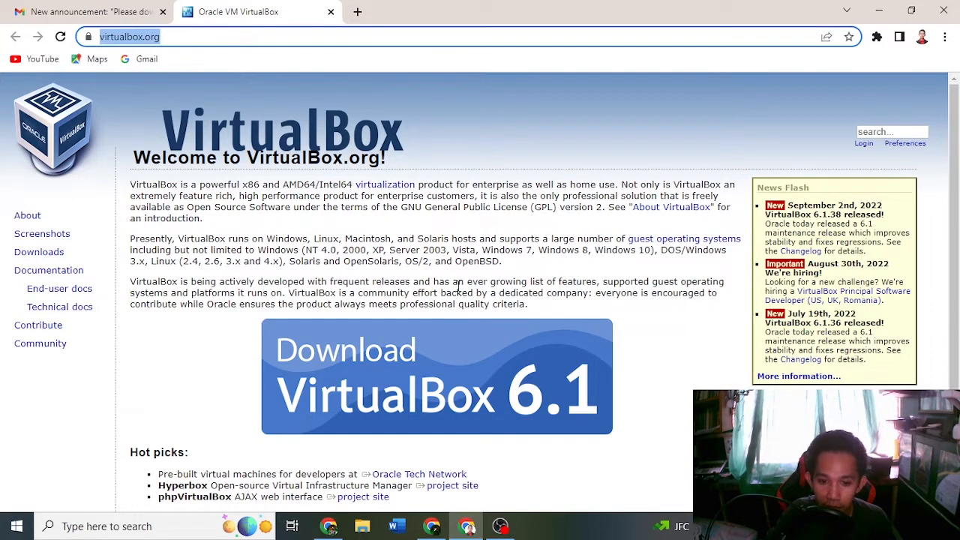
{"action": "scroll", "coordinate": [458, 287], "scroll_direction": "down", "scroll_amount": 1}
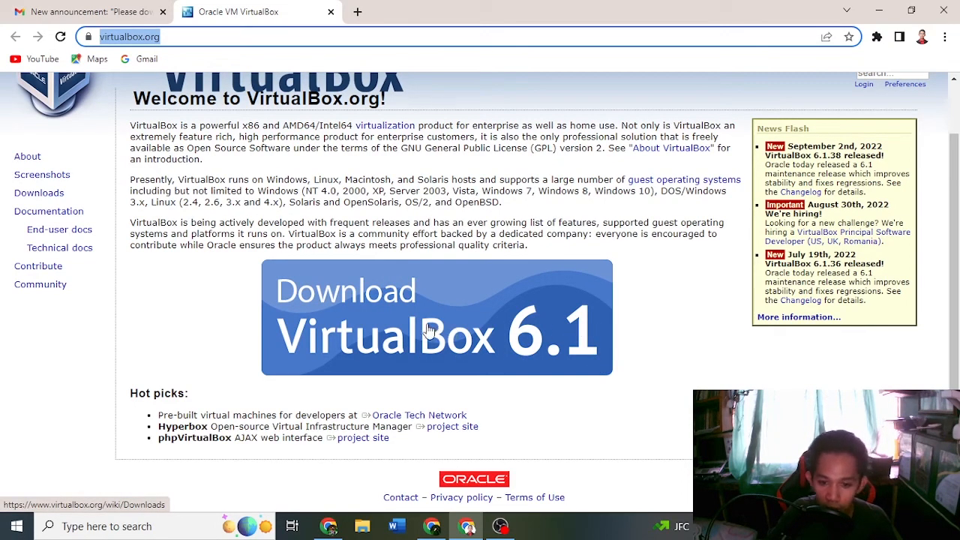
{"action": "scroll", "coordinate": [433, 329], "scroll_direction": "up", "scroll_amount": 1}
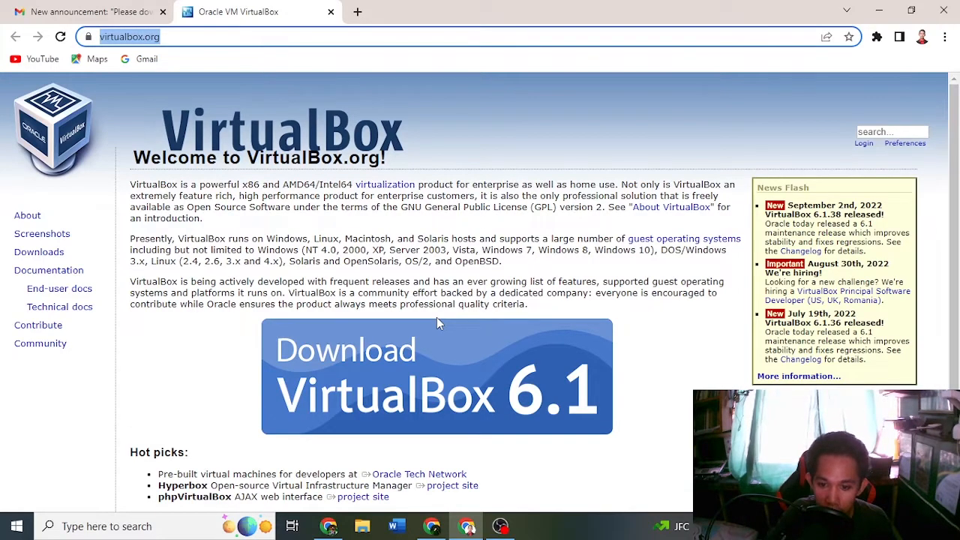
{"action": "scroll", "coordinate": [465, 278], "scroll_direction": "down", "scroll_amount": 1}
{"action": "left_click", "coordinate": [452, 323]}
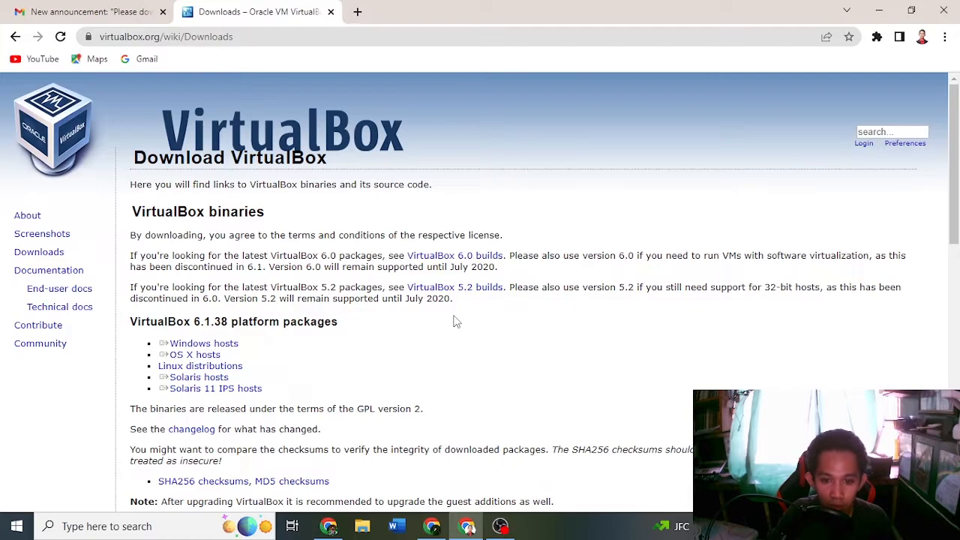
Download the Windows hosts package from the VirtualBox 6.1.38 platform packages.
{"action": "scroll", "coordinate": [458, 315], "scroll_direction": "down", "scroll_amount": 3}
{"action": "scroll", "coordinate": [461, 308], "scroll_direction": "down", "scroll_amount": 7}
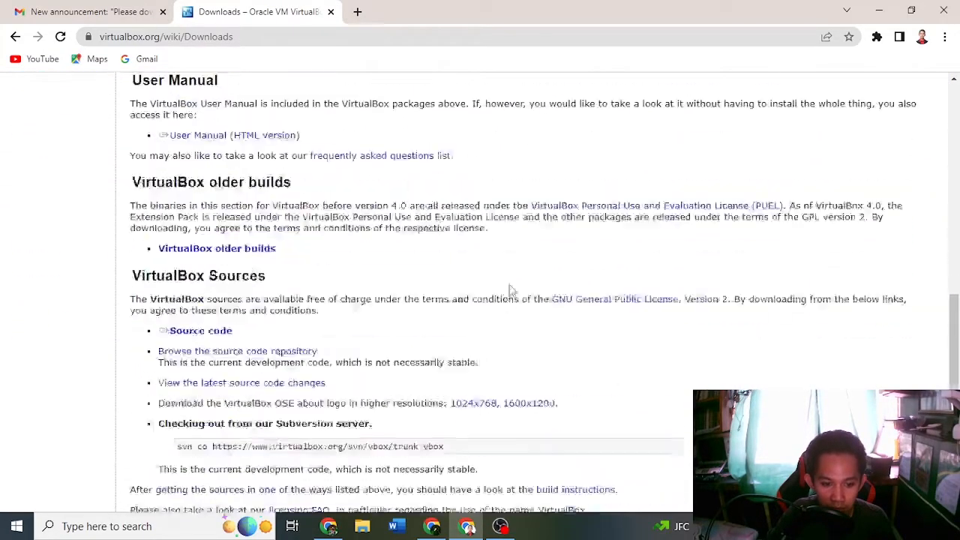
{"action": "scroll", "coordinate": [525, 271], "scroll_direction": "up", "scroll_amount": 4}
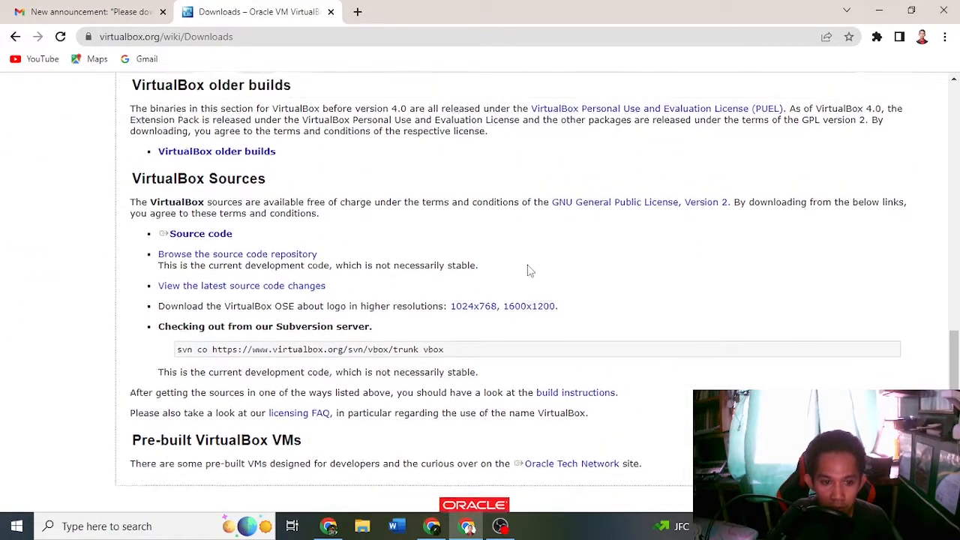
{"action": "scroll", "coordinate": [544, 261], "scroll_direction": "up", "scroll_amount": 2}
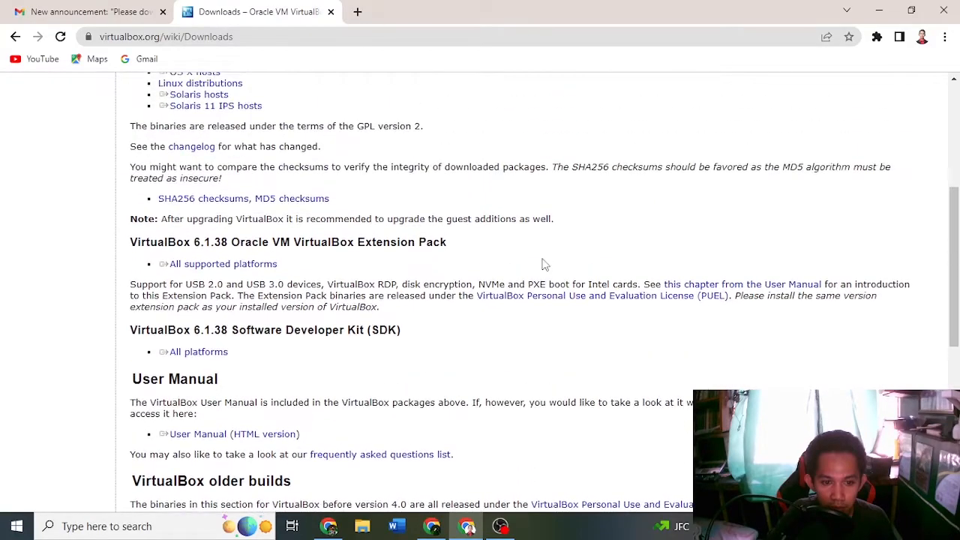
{"action": "scroll", "coordinate": [546, 265], "scroll_direction": "up", "scroll_amount": 2}
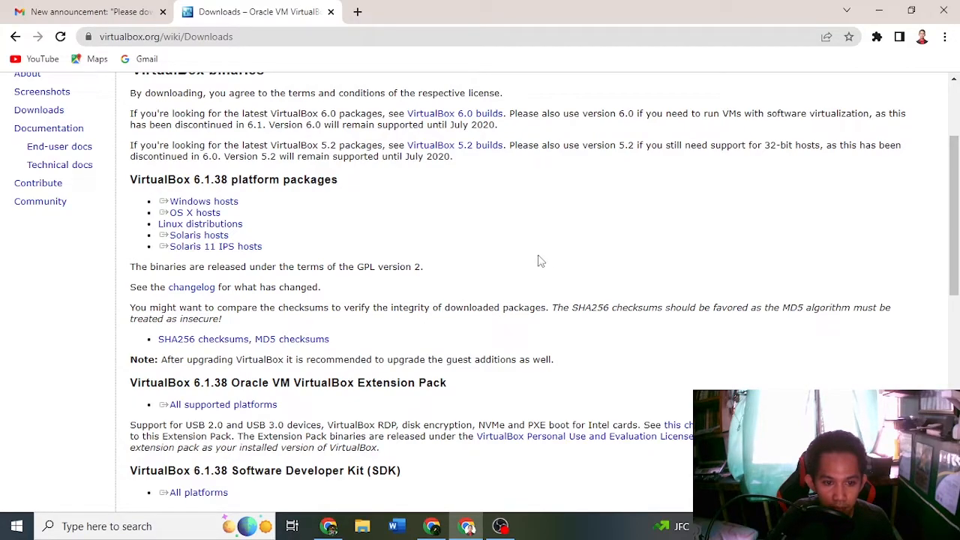
{"action": "triple_click", "coordinate": [200, 204]}
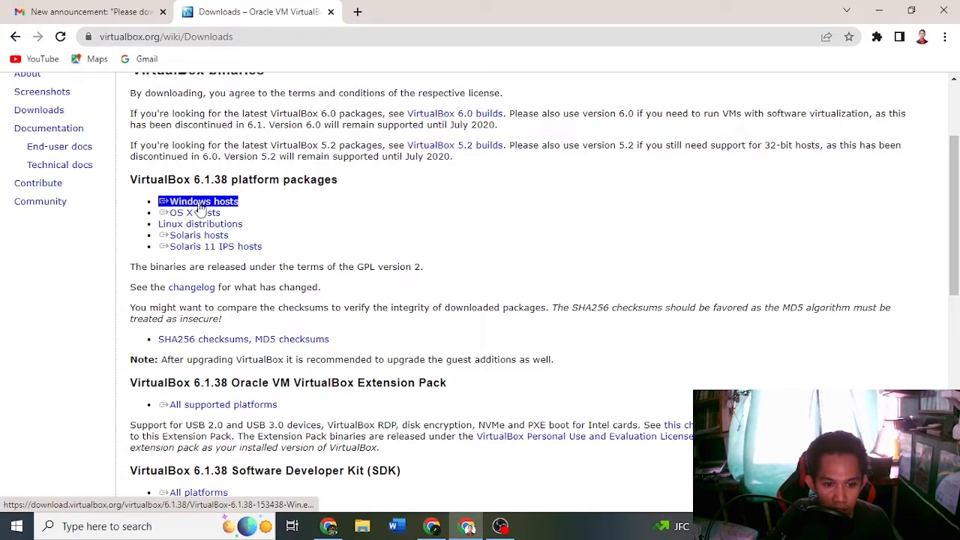
{"action": "left_click", "coordinate": [200, 207]}
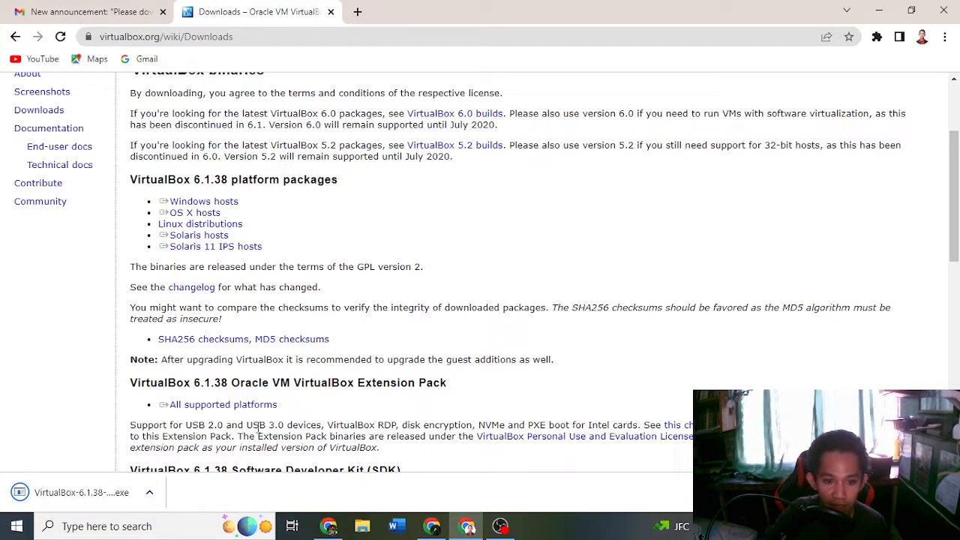
Run the downloaded VirtualBox 6.1.38 installer and allow it to start.
{"action": "double_click", "coordinate": [168, 470]}
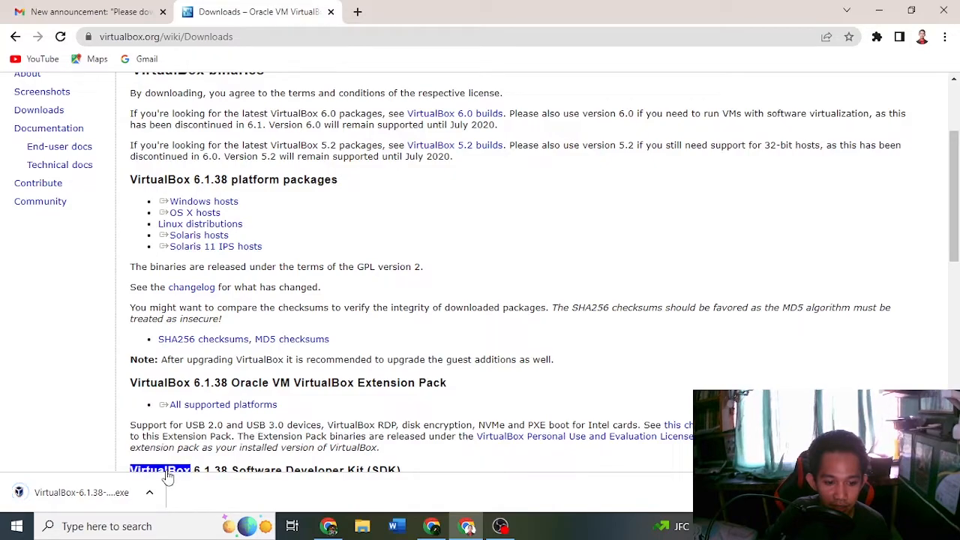
{"action": "left_click", "coordinate": [166, 470]}
{"action": "left_click", "coordinate": [151, 496]}
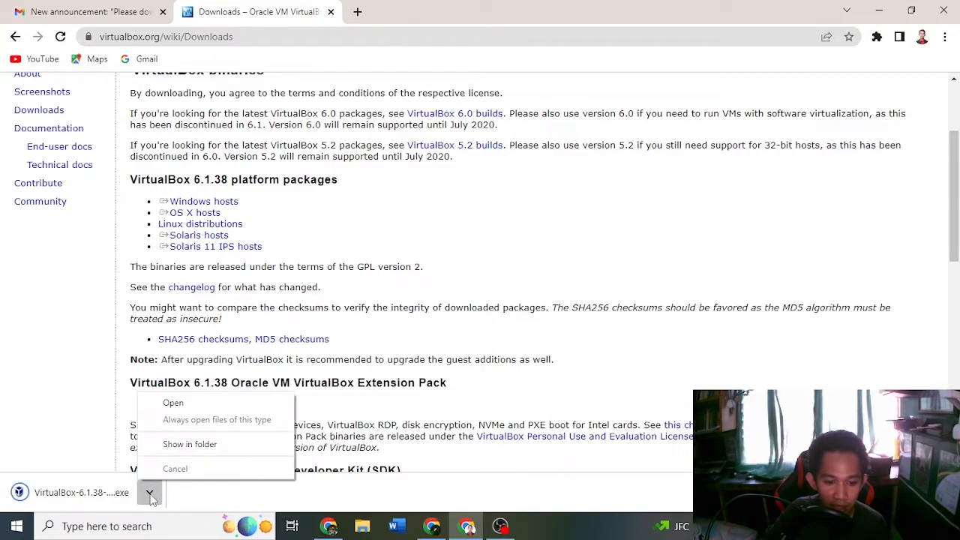
{"action": "left_click", "coordinate": [188, 402]}
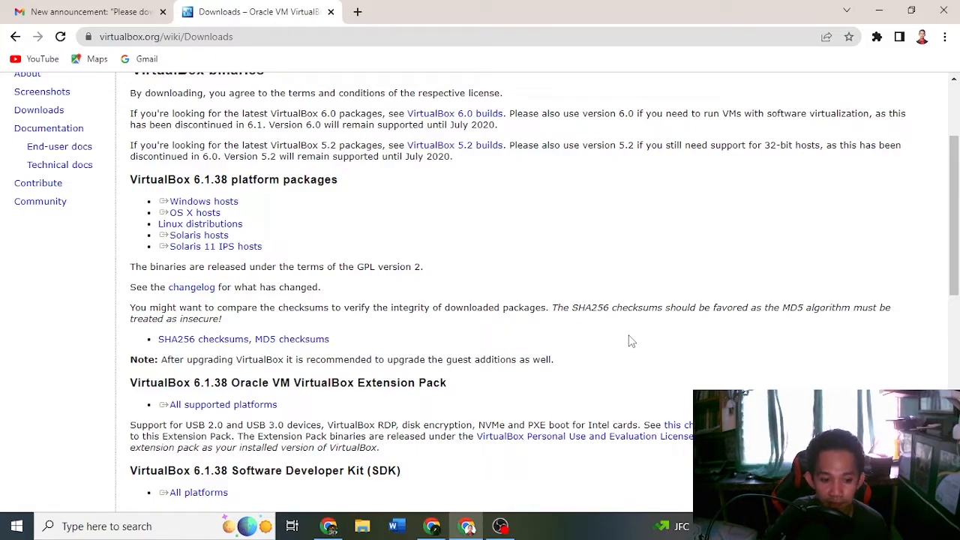
{"action": "scroll", "coordinate": [550, 343], "scroll_direction": "down", "scroll_amount": 3}
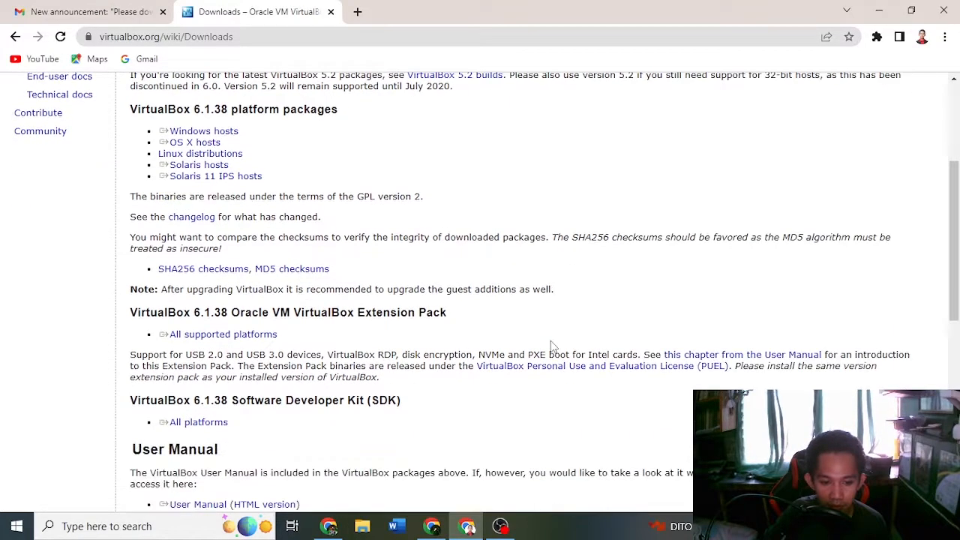
{"action": "scroll", "coordinate": [498, 346], "scroll_direction": "down", "scroll_amount": 1}
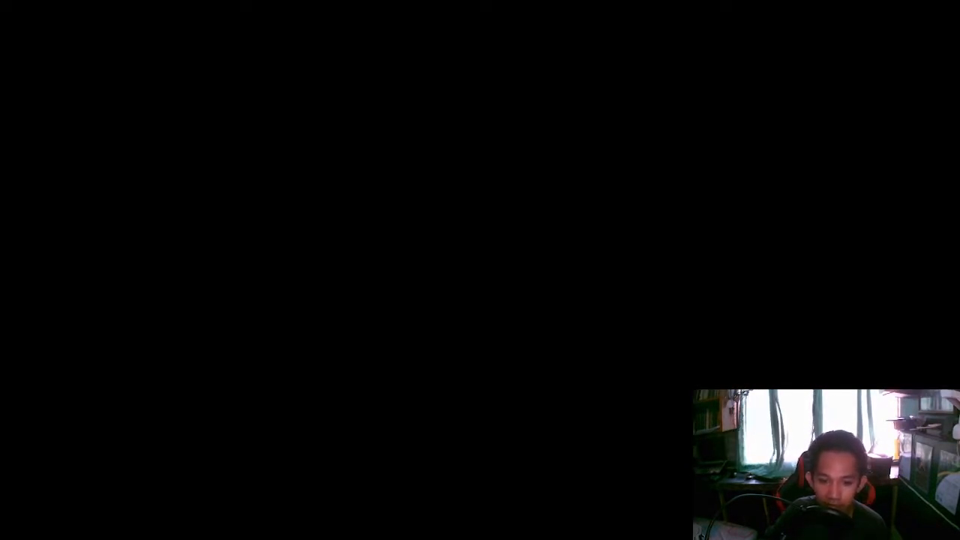
{"action": "left_click", "coordinate": [417, 361]}
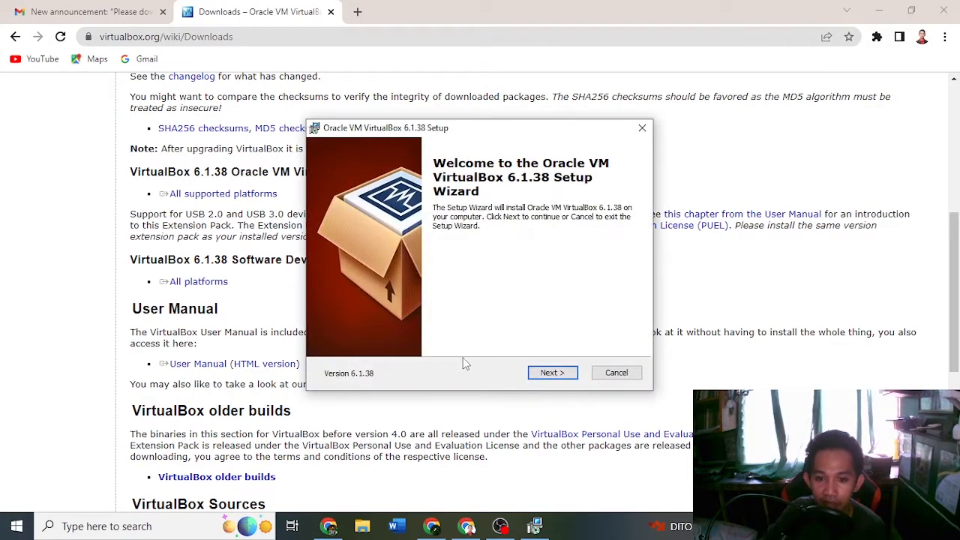
Install VirtualBox with the default features, location and shortcut options, accepting the network interfaces warning.
{"action": "left_click", "coordinate": [546, 373]}
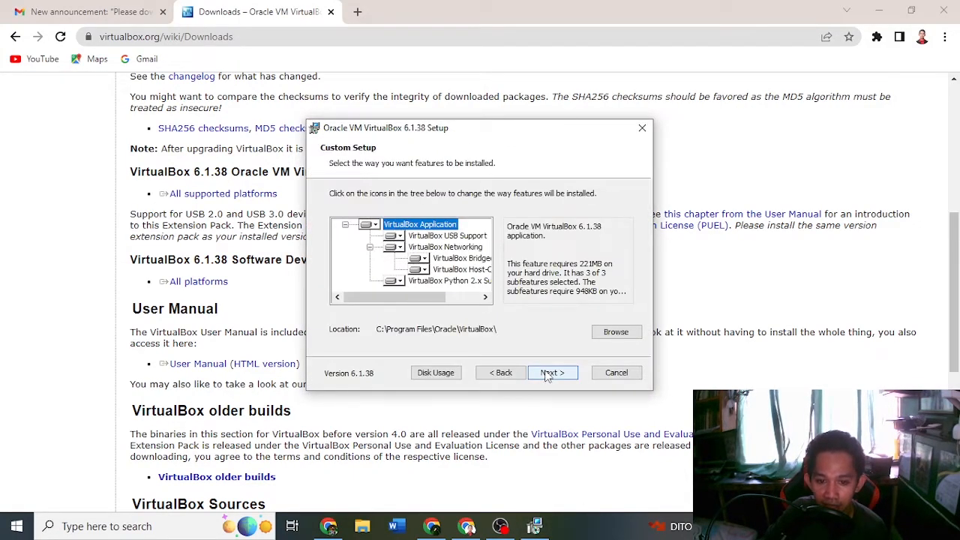
{"action": "left_click", "coordinate": [549, 375]}
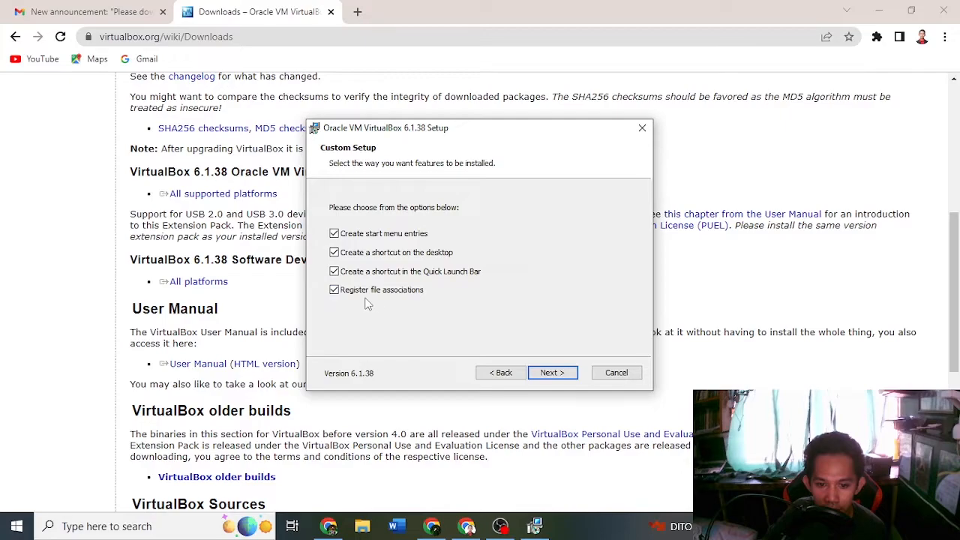
{"action": "left_click", "coordinate": [558, 377]}
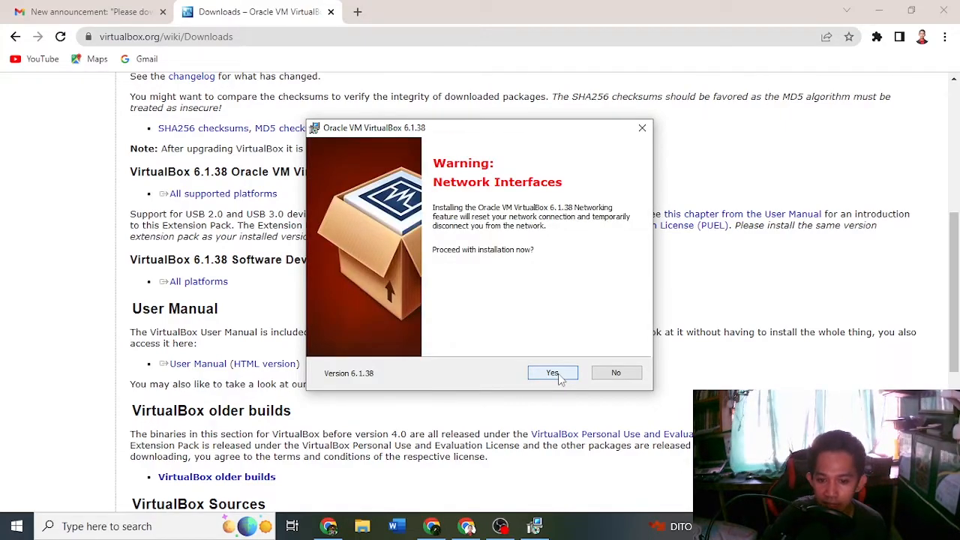
{"action": "left_click", "coordinate": [553, 373]}
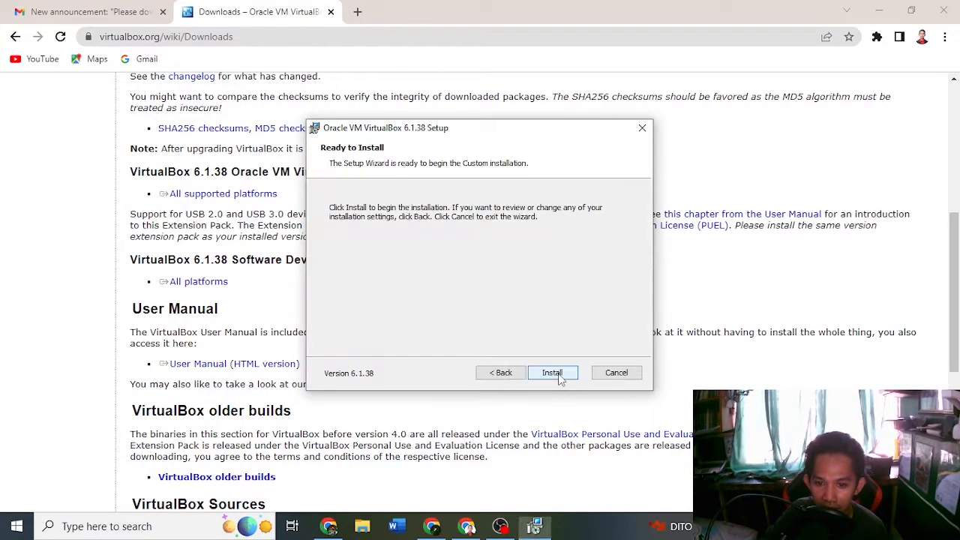
{"action": "left_click", "coordinate": [559, 378]}
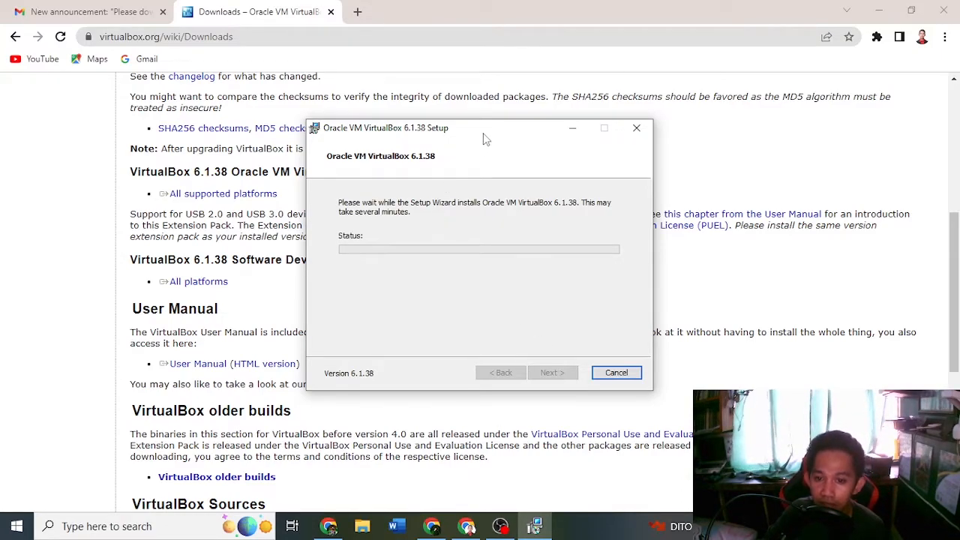
Finish the setup wizard with VirtualBox set to start after installation, and bring Oracle VM VirtualBox Manager to the front.
{"action": "left_click_drag", "start_coordinate": [484, 139], "coordinate": [807, 132]}
{"action": "scroll", "coordinate": [450, 230], "scroll_direction": "up", "scroll_amount": 4}
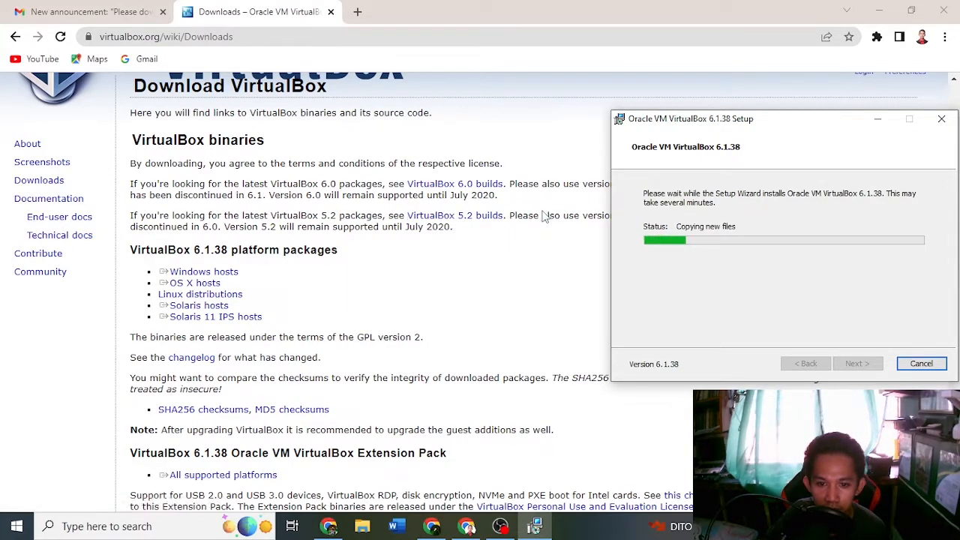
{"action": "scroll", "coordinate": [431, 238], "scroll_direction": "down", "scroll_amount": 1}
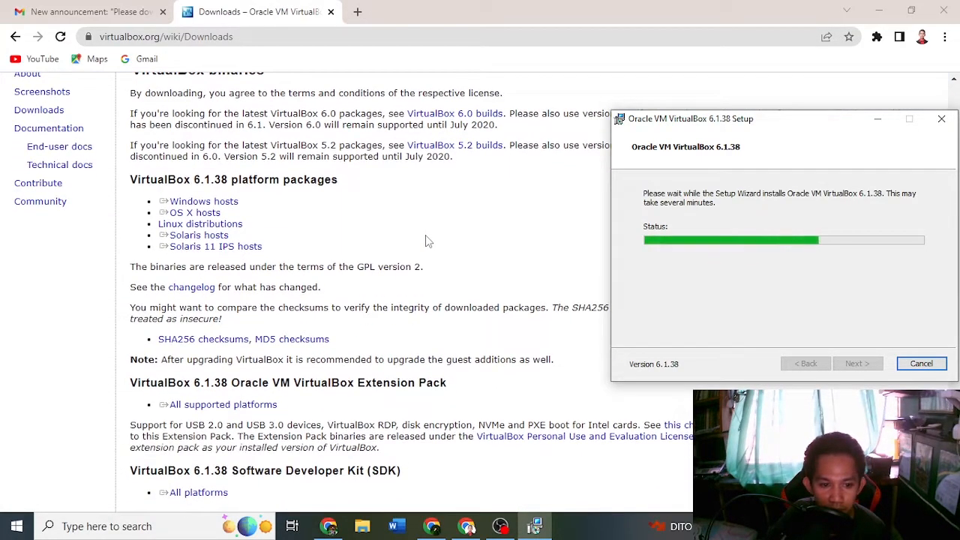
{"action": "left_click_drag", "start_coordinate": [795, 126], "coordinate": [611, 135]}
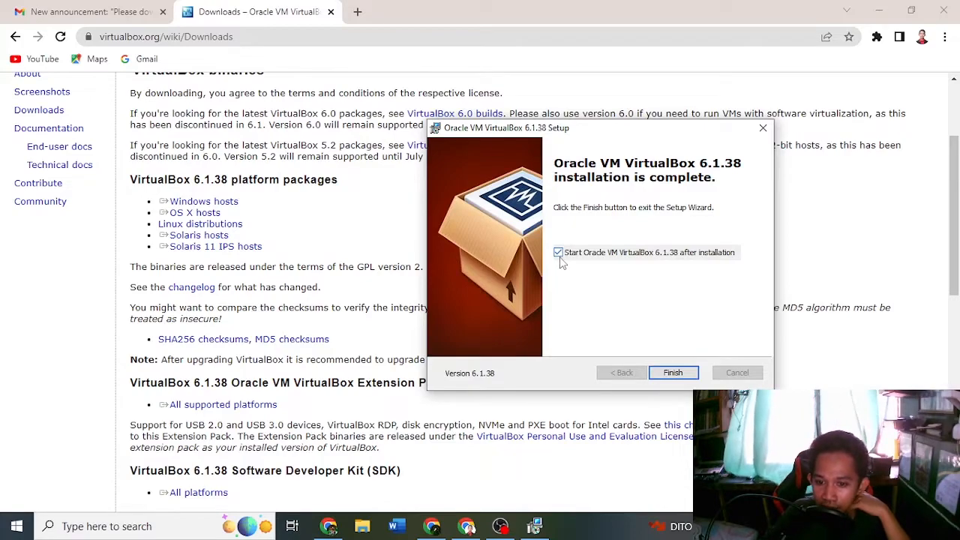
{"action": "left_click", "coordinate": [673, 372]}
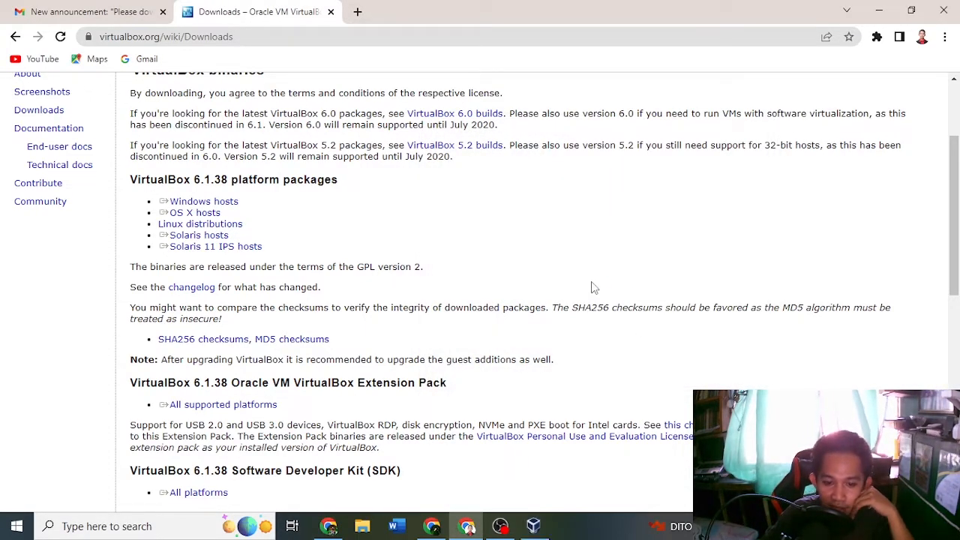
{"action": "mouse_move", "coordinate": [534, 526]}
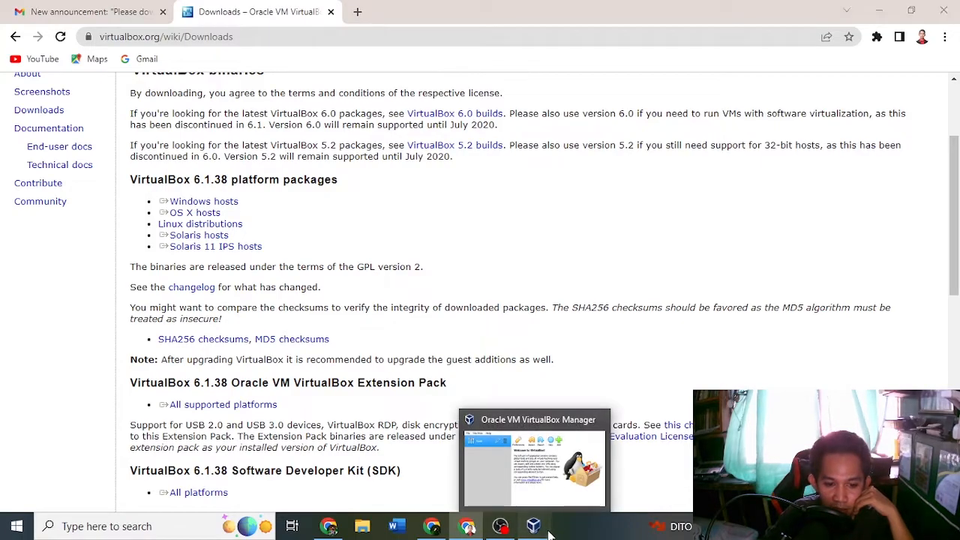
{"action": "left_click", "coordinate": [558, 423]}
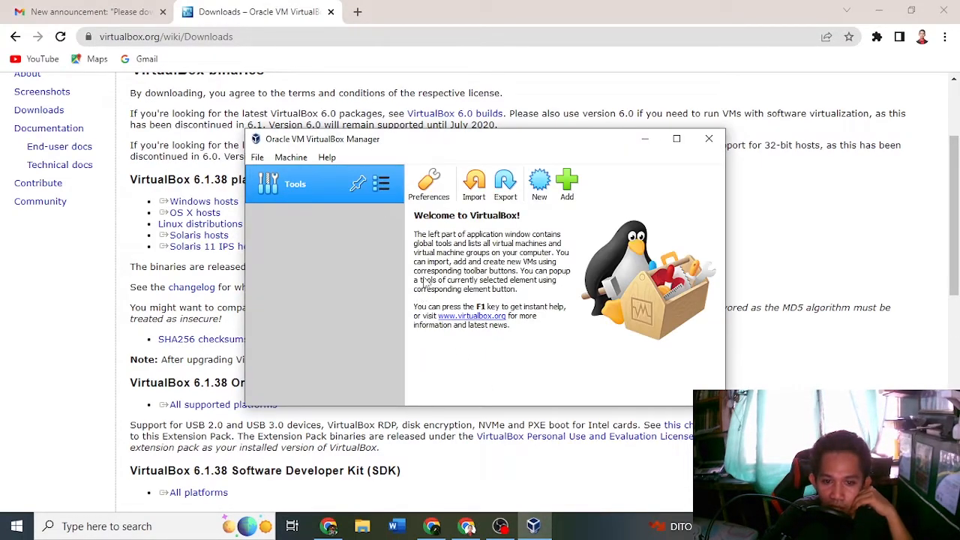
{"action": "left_click", "coordinate": [257, 159]}
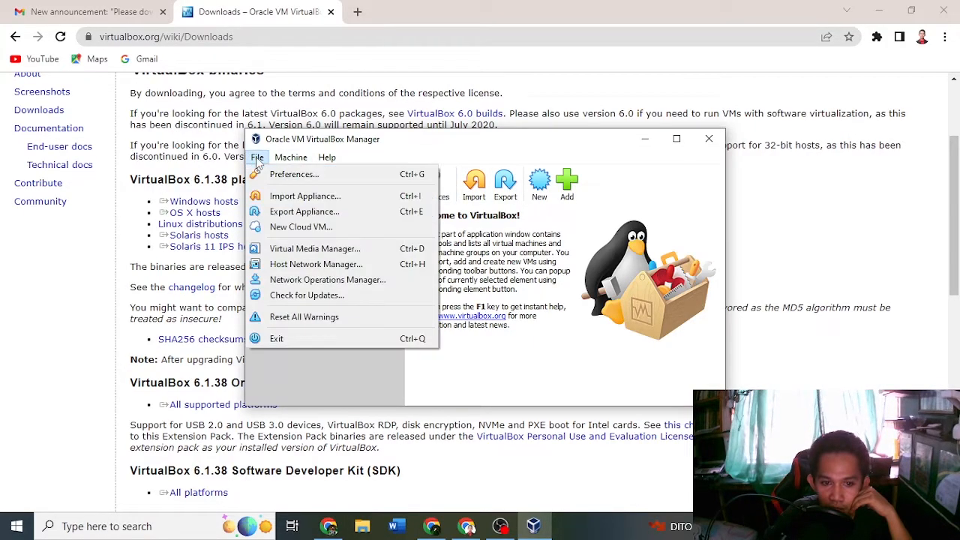
{"action": "left_click", "coordinate": [259, 159]}
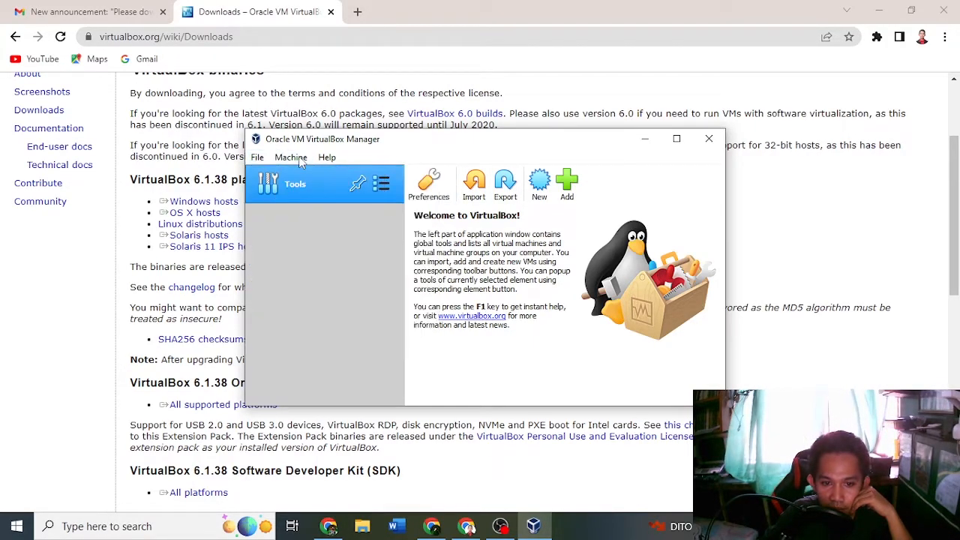
{"action": "left_click", "coordinate": [293, 159]}
{"action": "left_click", "coordinate": [293, 158]}
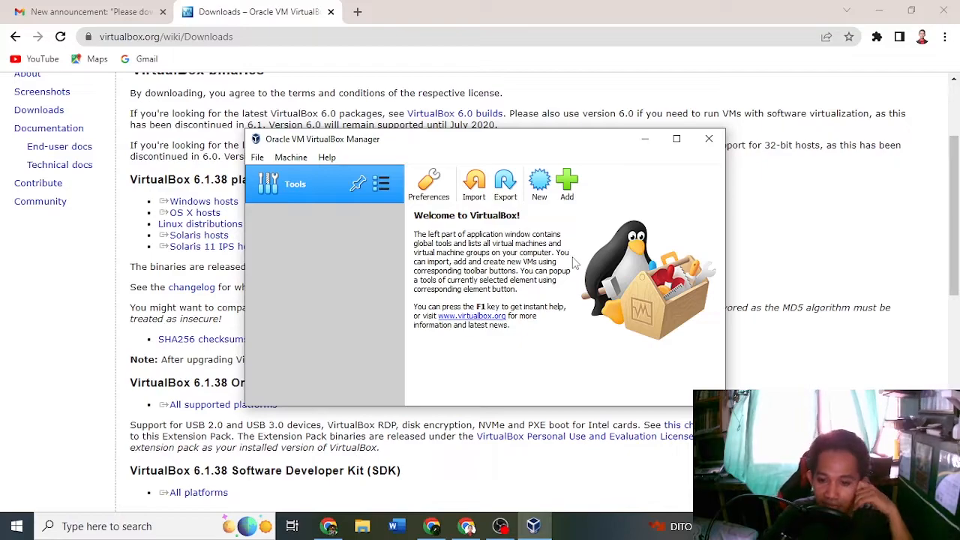
{"action": "left_click_drag", "start_coordinate": [452, 143], "coordinate": [445, 115]}
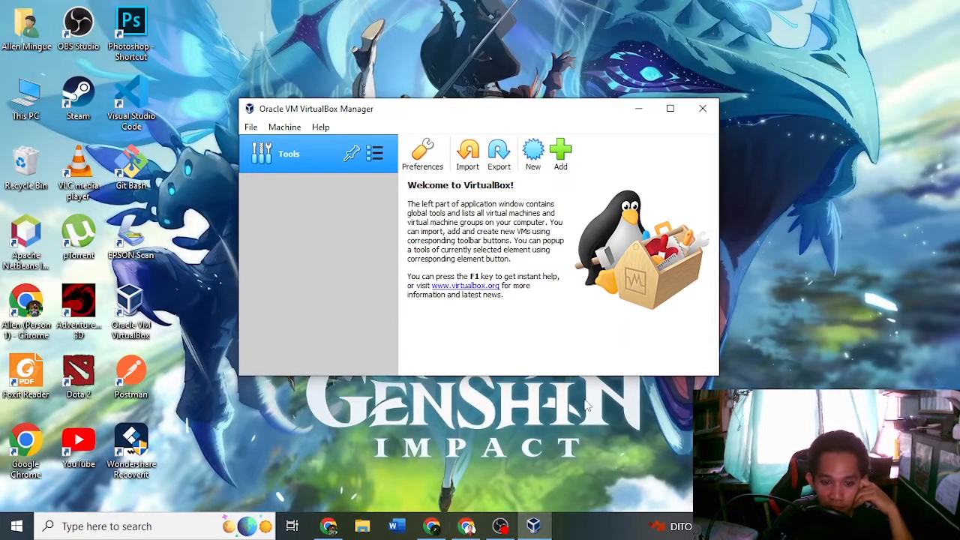
Switch back to Chrome and look through the Extension Pack and further sections of the VirtualBox downloads page.
{"action": "left_click", "coordinate": [466, 527]}
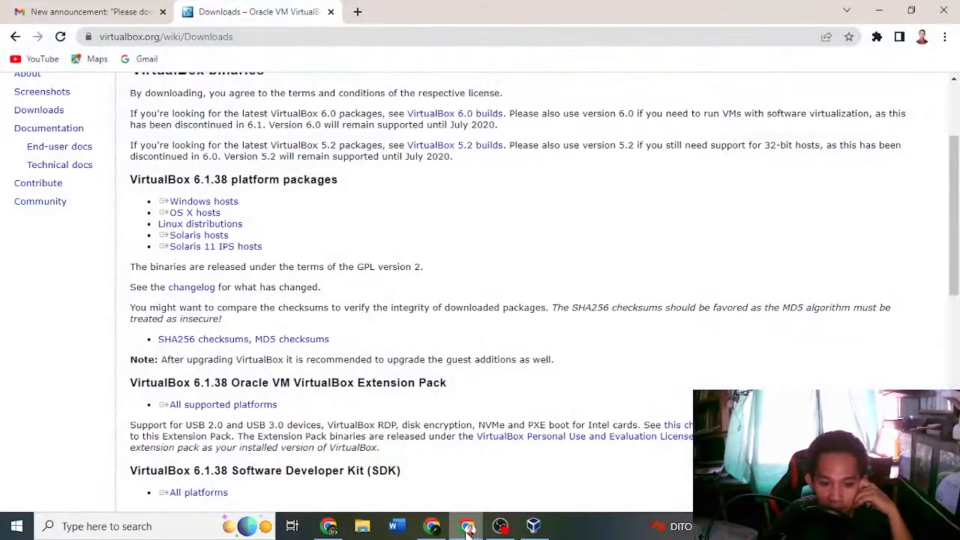
{"action": "scroll", "coordinate": [368, 262], "scroll_direction": "down", "scroll_amount": 4}
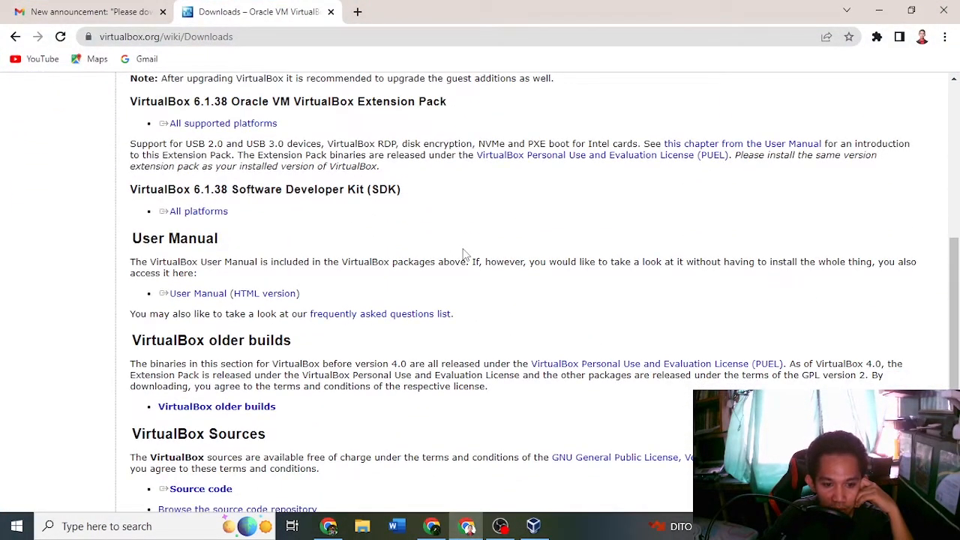